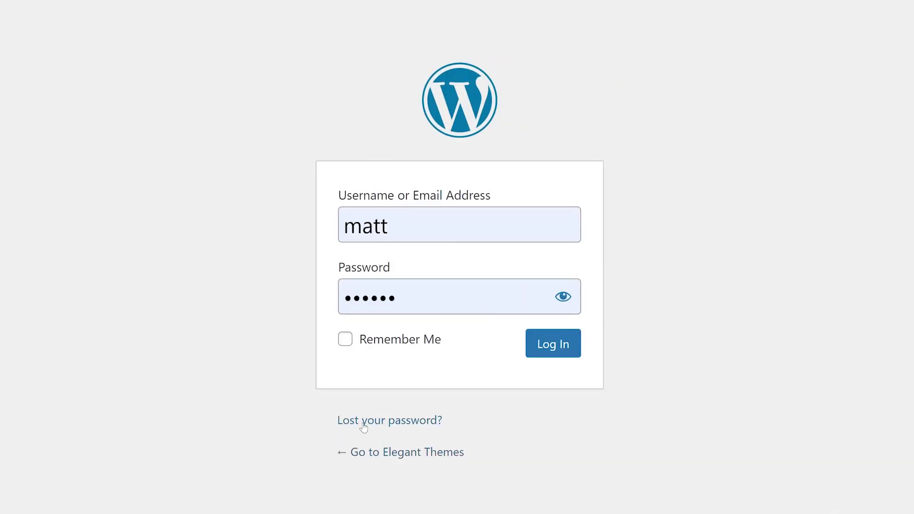
# Step: Follow the 'Lost your password?' link on the WordPress login page
pyautogui.click(365, 424)
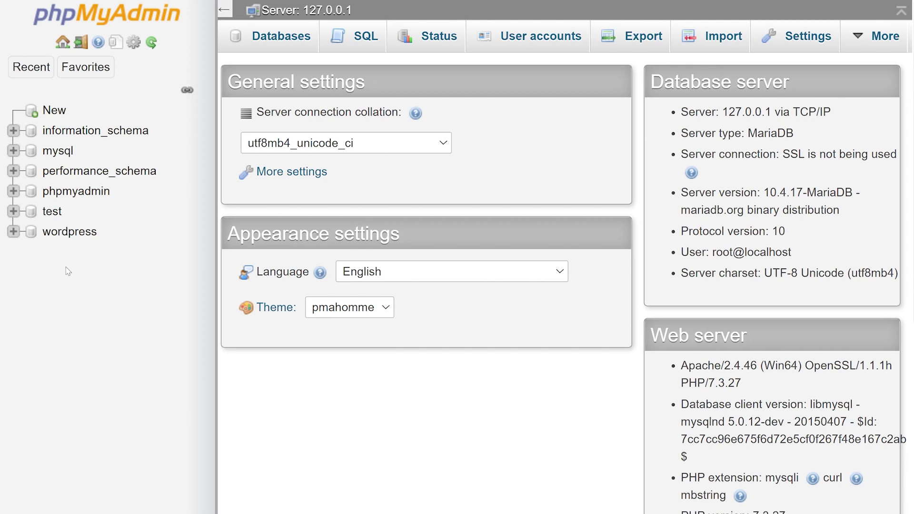
# Step: Open the single user row of the wp_users table in the wordpress database for editing
pyautogui.click(69, 232)
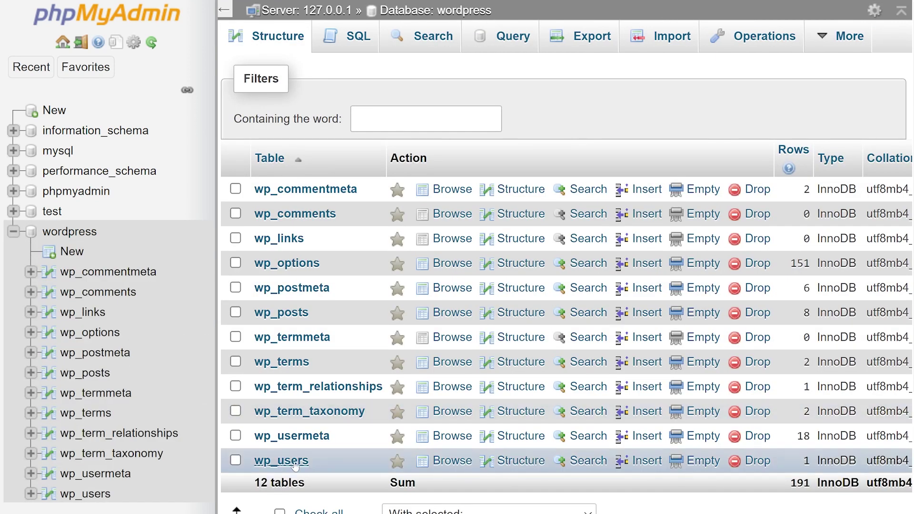
pyautogui.click(286, 461)
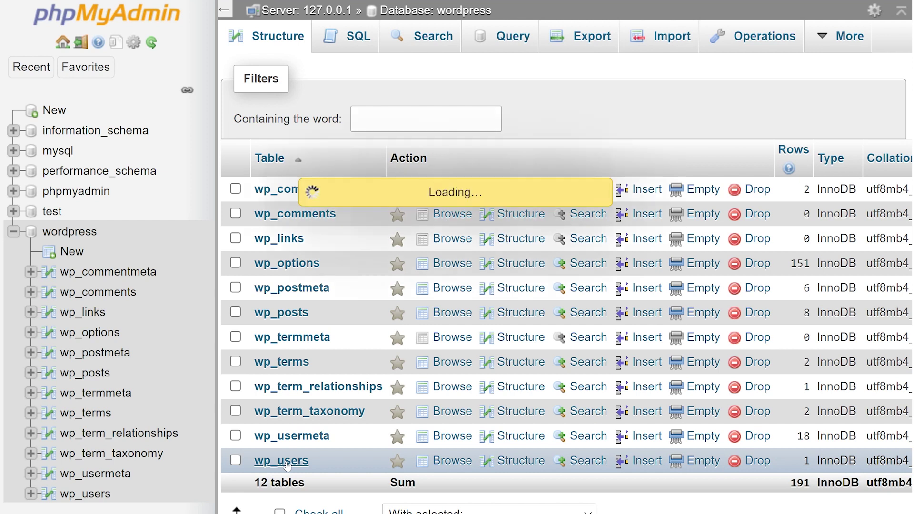
pyautogui.click(281, 275)
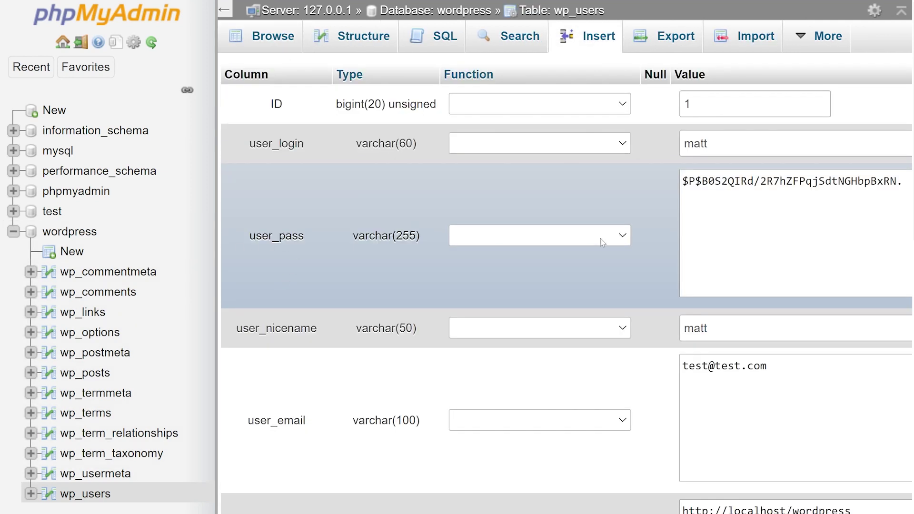
pyautogui.click(740, 182)
pyautogui.hotkey('ctrl', 'a')
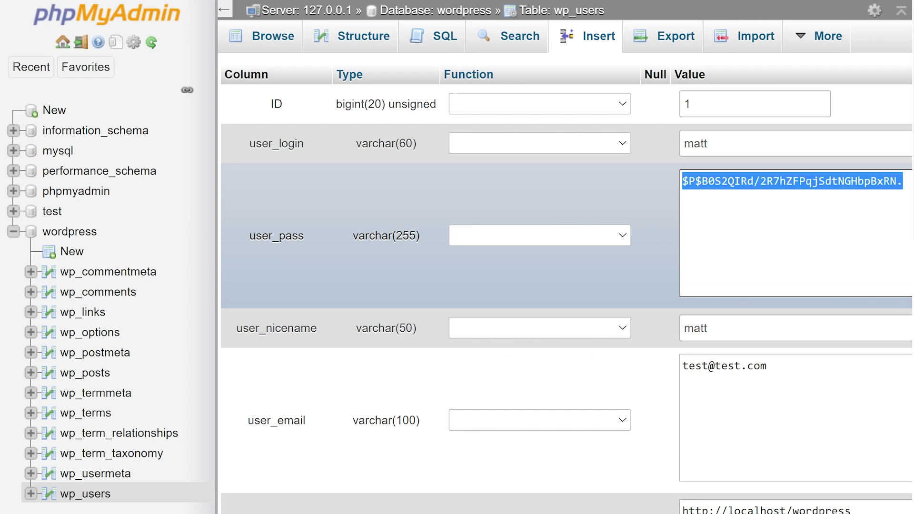
pyautogui.write('123abc')
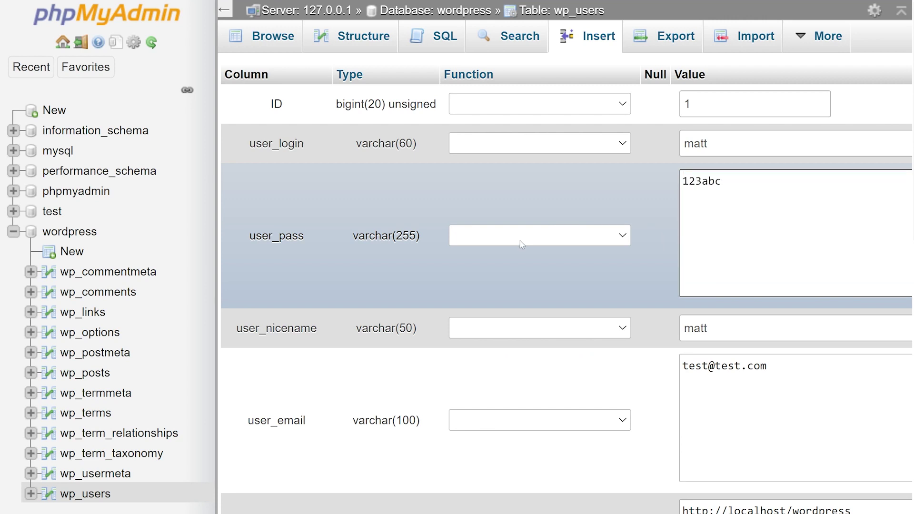
pyautogui.click(521, 243)
pyautogui.scroll(-5, 524, 333)
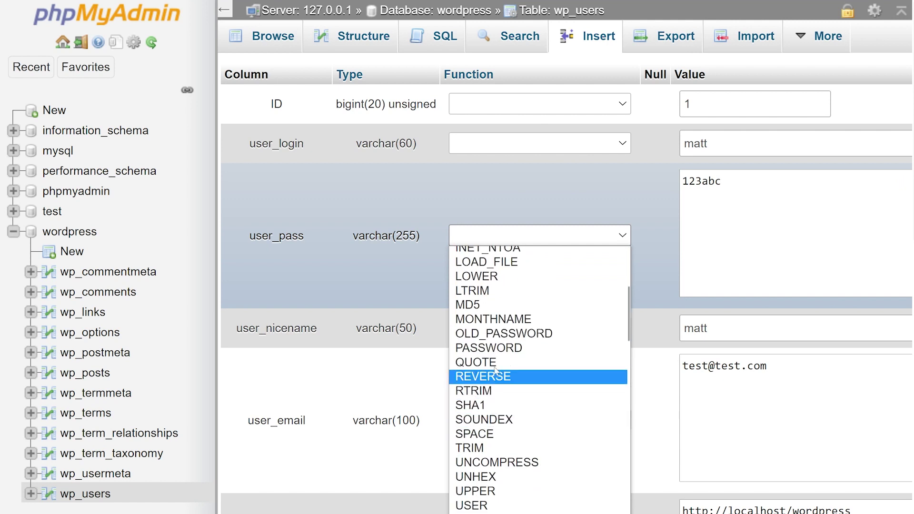
pyautogui.click(524, 306)
pyautogui.scroll(-3, 521, 389)
pyautogui.scroll(-10, 524, 399)
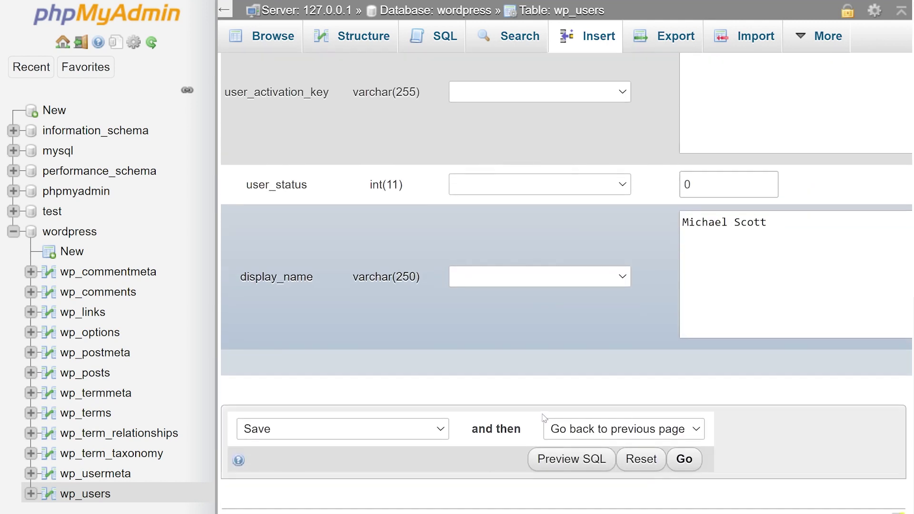
pyautogui.click(686, 455)
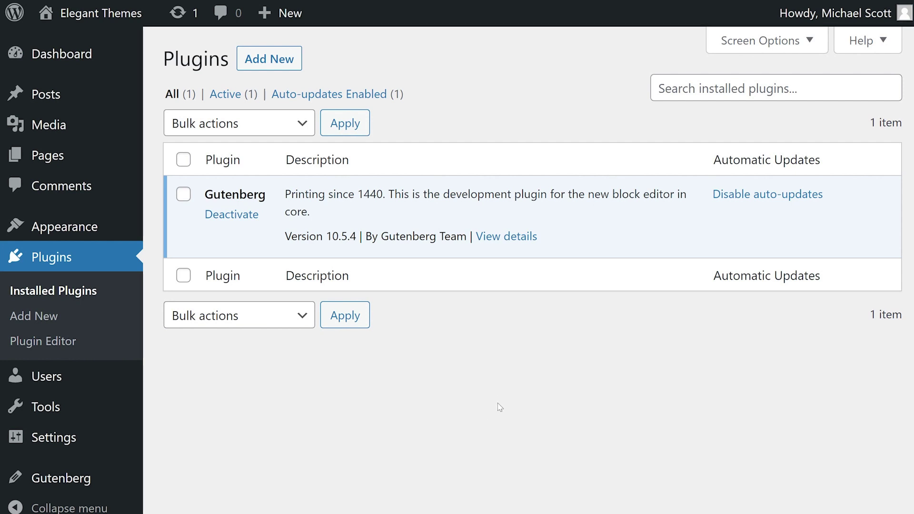
# Step: Deactivate the Gutenberg plugin on the Installed Plugins page
pyautogui.click(224, 214)
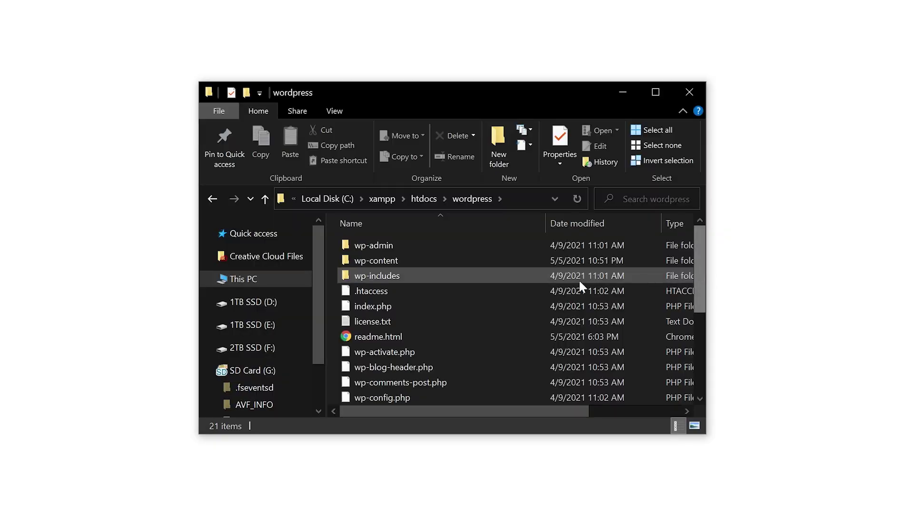
# Step: Rename the wp-content/plugins/gutenberg folder to gutenberg1
pyautogui.doubleClick(463, 266)
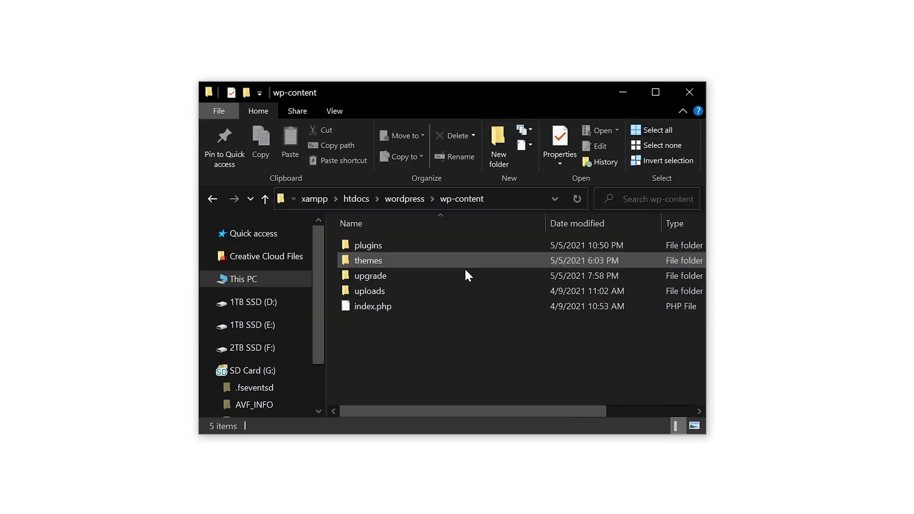
pyautogui.doubleClick(446, 249)
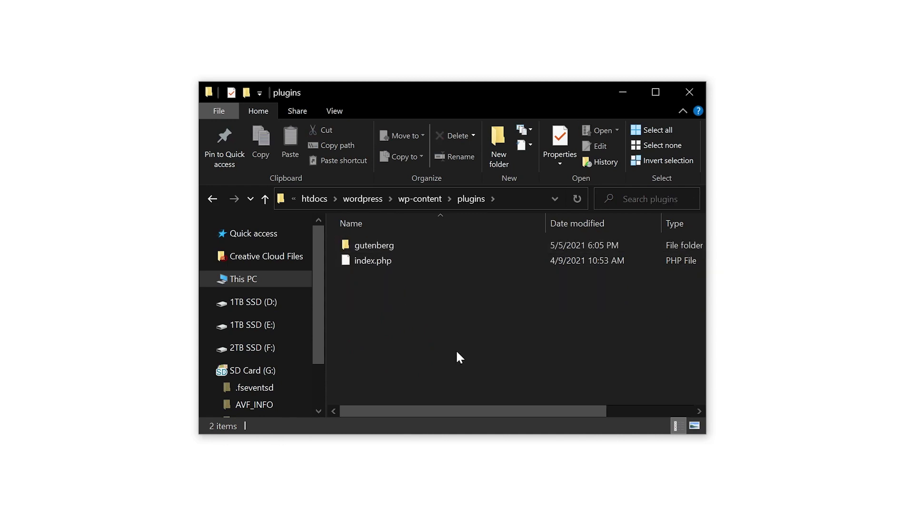
pyautogui.click(398, 243)
pyautogui.press('F2')
pyautogui.press('End')
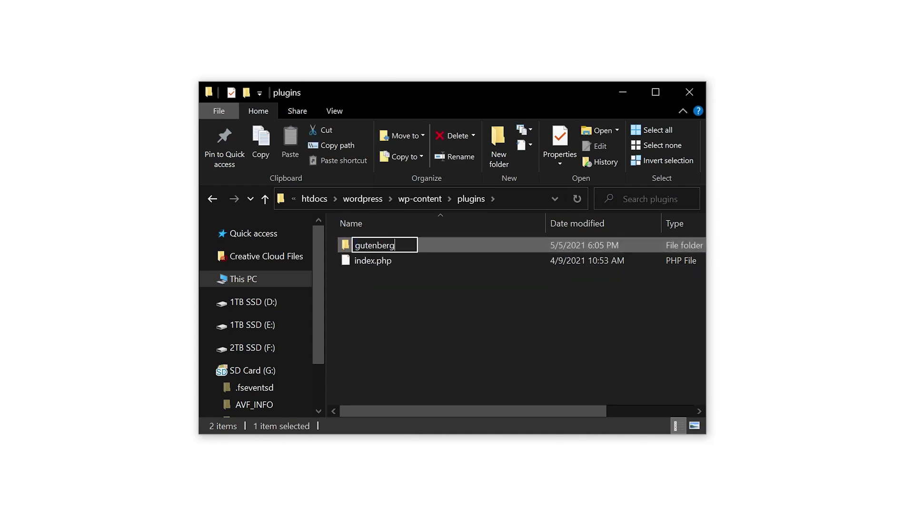
pyautogui.write('1')
pyautogui.click(417, 330)
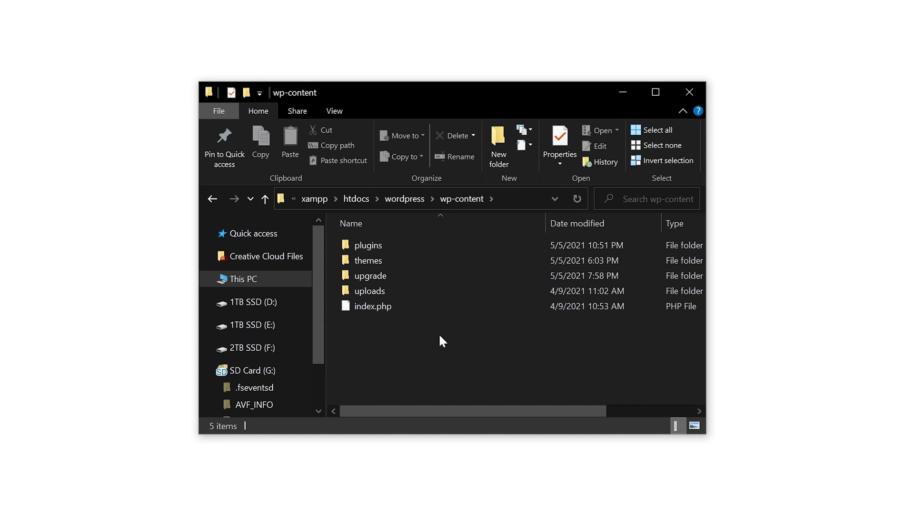
# Step: Rename the wp-content/themes/twentytwentyone folder to twentytwentyone2
pyautogui.doubleClick(387, 260)
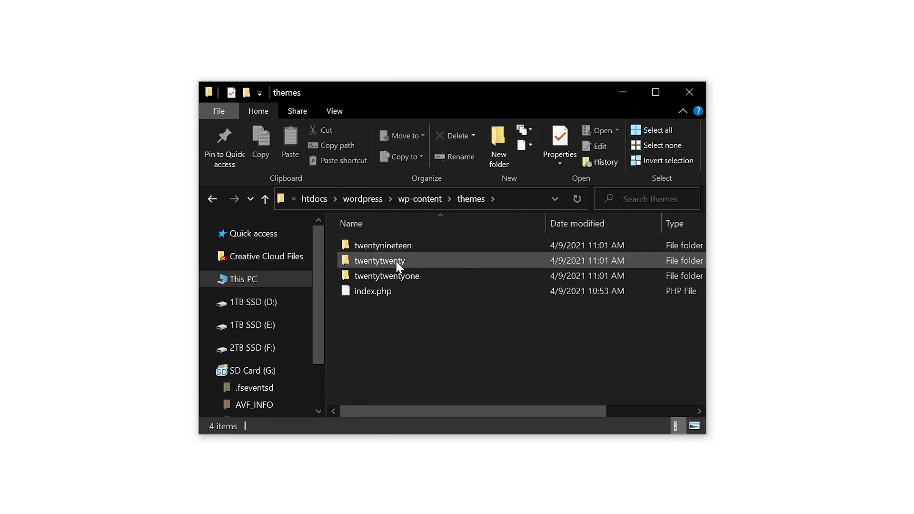
pyautogui.click(401, 276)
pyautogui.press('F2')
pyautogui.press('End')
pyautogui.write('2')
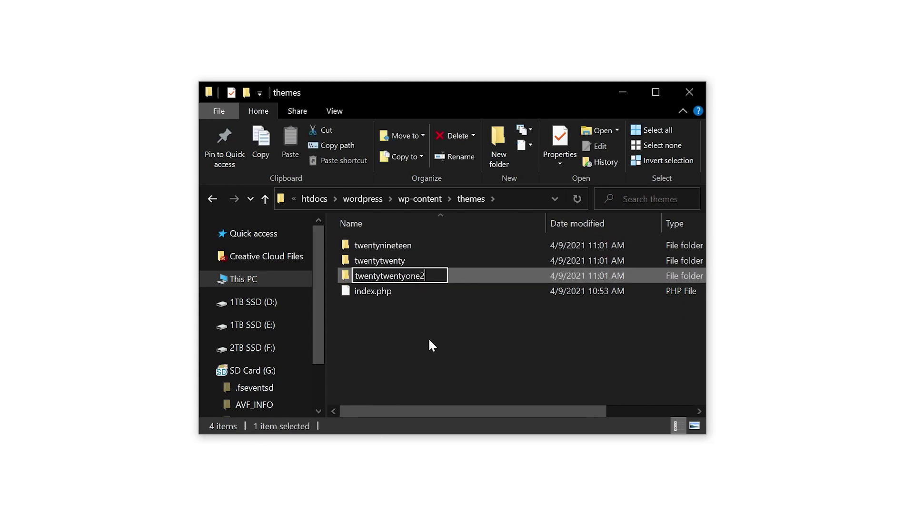
pyautogui.click(431, 346)
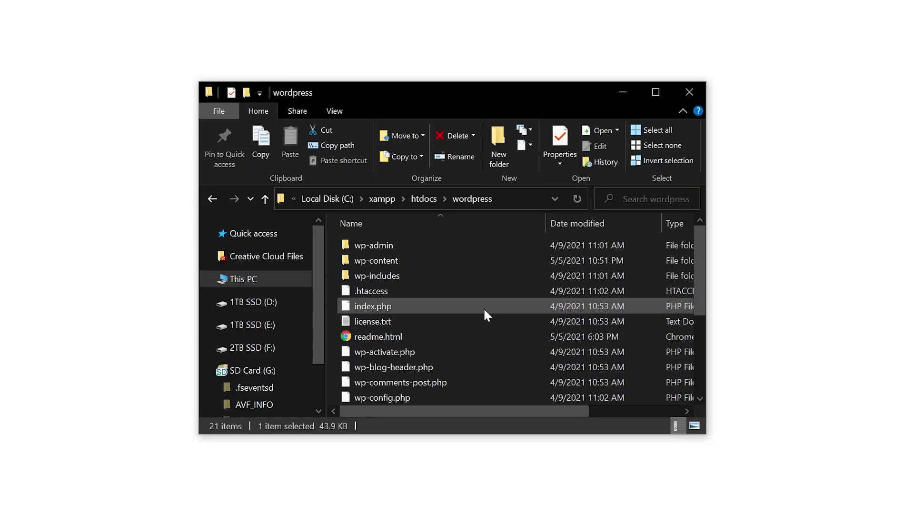
pyautogui.scroll(-5, 481, 309)
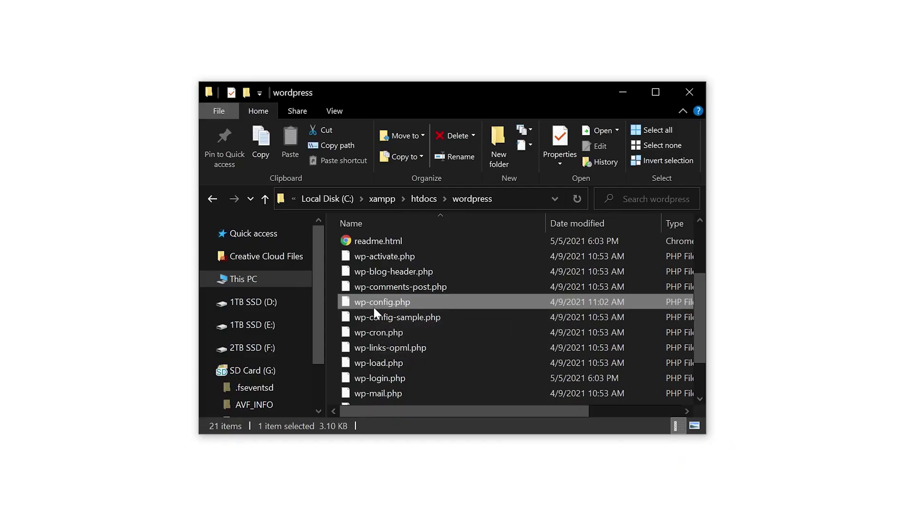
pyautogui.rightClick(418, 302)
pyautogui.click(456, 346)
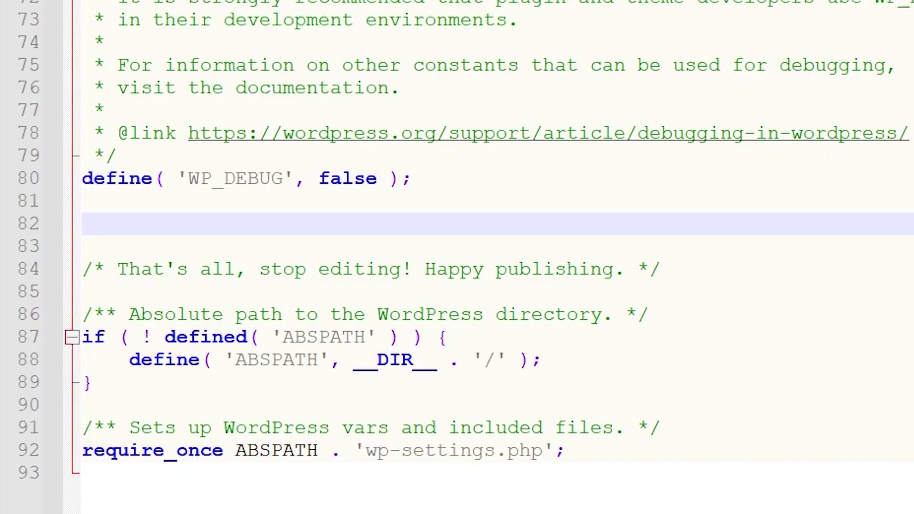
pyautogui.write("define('WP_HOME','http://example.com'); define('WP_SITEURL','http://example.com');")
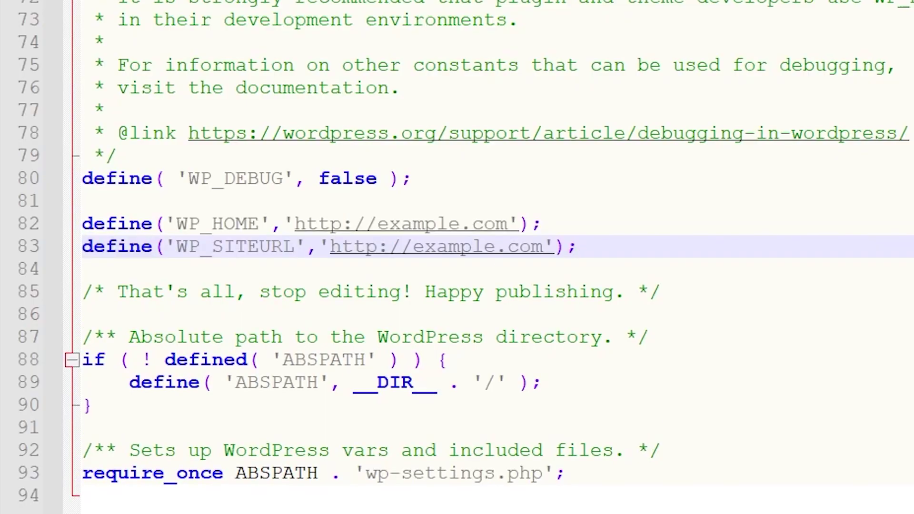
pyautogui.moveTo(176, 223); pyautogui.dragTo(246, 224)
pyautogui.moveTo(176, 246); pyautogui.dragTo(283, 246)
pyautogui.click(244, 246)
pyautogui.press('Down')
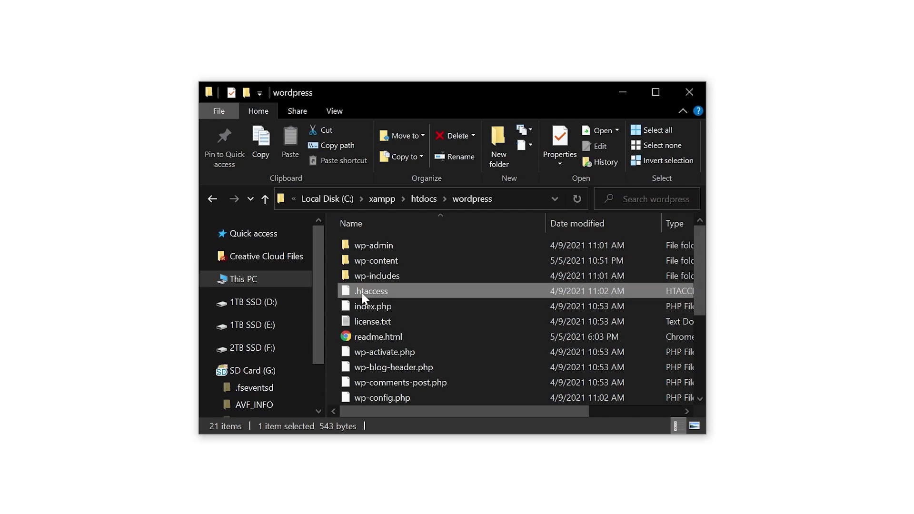
# Step: Paste the default WordPress rewrite rules with RewriteBase / into .htaccess in Notepad++
pyautogui.doubleClick(374, 292)
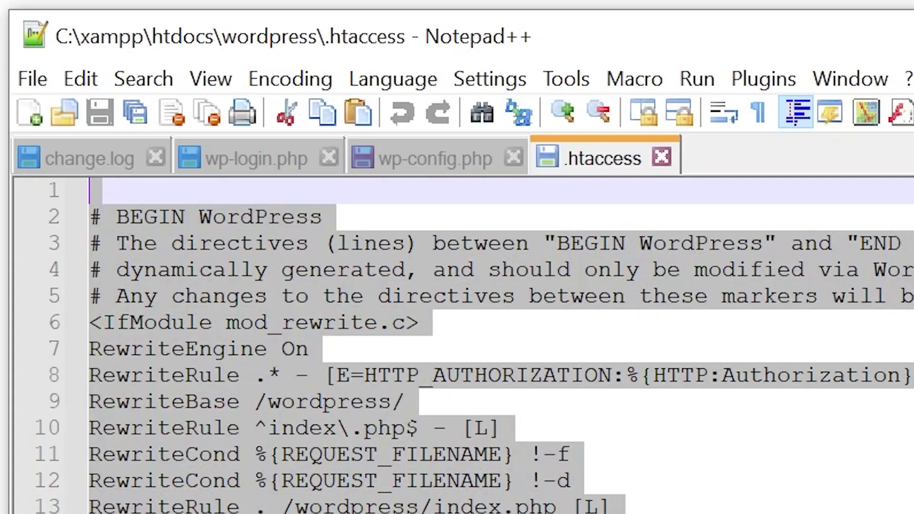
pyautogui.write('# BEGIN WordPress  RewriteEngine On RewriteRule .* - [E=HTTP_AUTHORIZATION:%{HTTP:Authorization}] RewriteBase / RewriteRule ^index\\.php$ - [L] RewriteCond %{REQUEST_FILENAME} !-f RewriteCond %{REQUEST_FILENAME} !-d RewriteRule . /index.php [L]  # END WordPress')
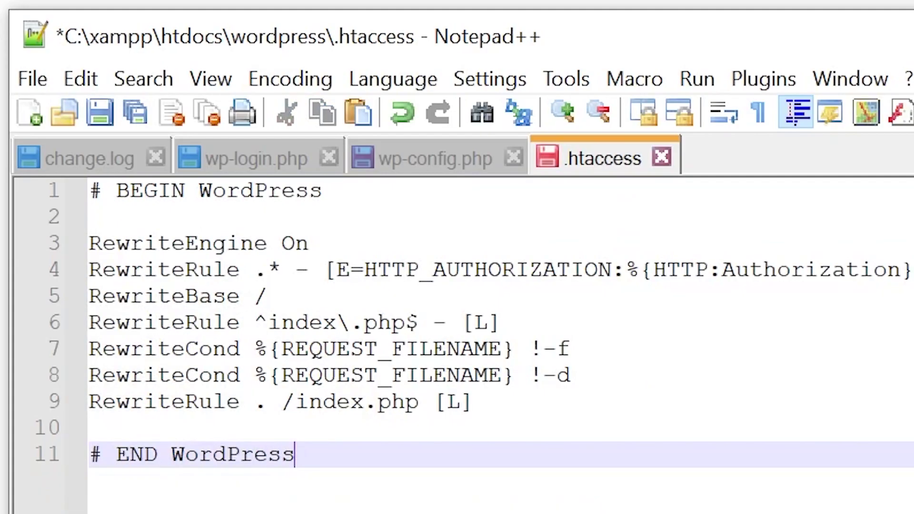